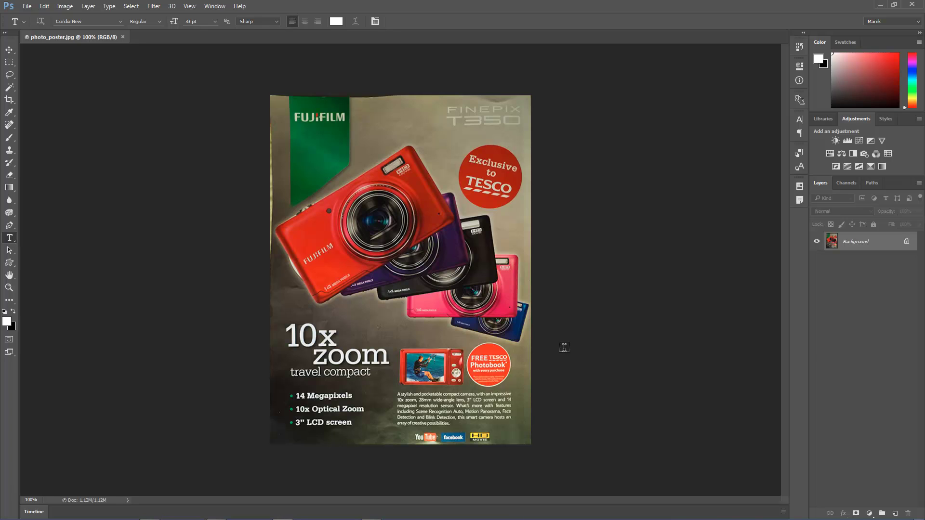
Draw a rectangular marquee around the FINEPIX lettering on the poster.
left_click(9, 62)
left_click(45, 62)
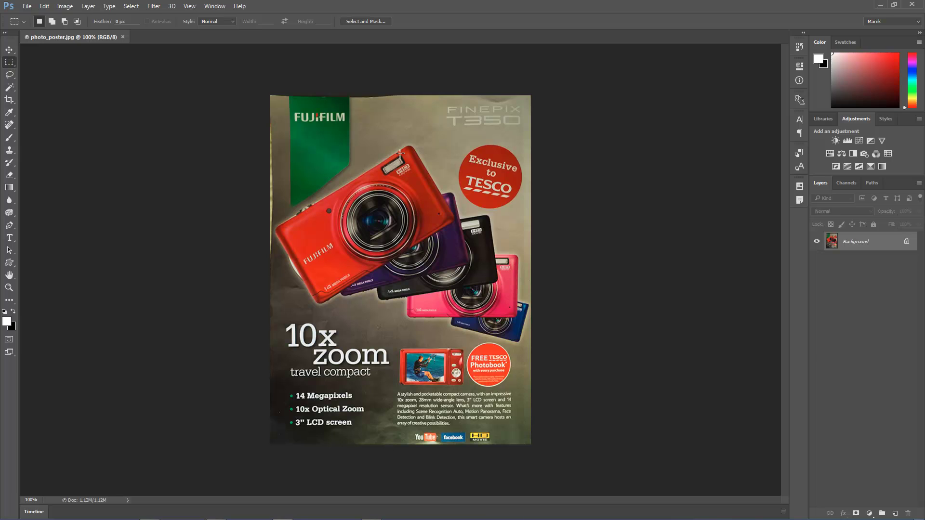
left_click_drag(444, 103, 524, 115)
Run Match Font on the selection, try Tekton Pro Bold Extended, then choose Mashine Rounded Regular.
left_click(109, 6)
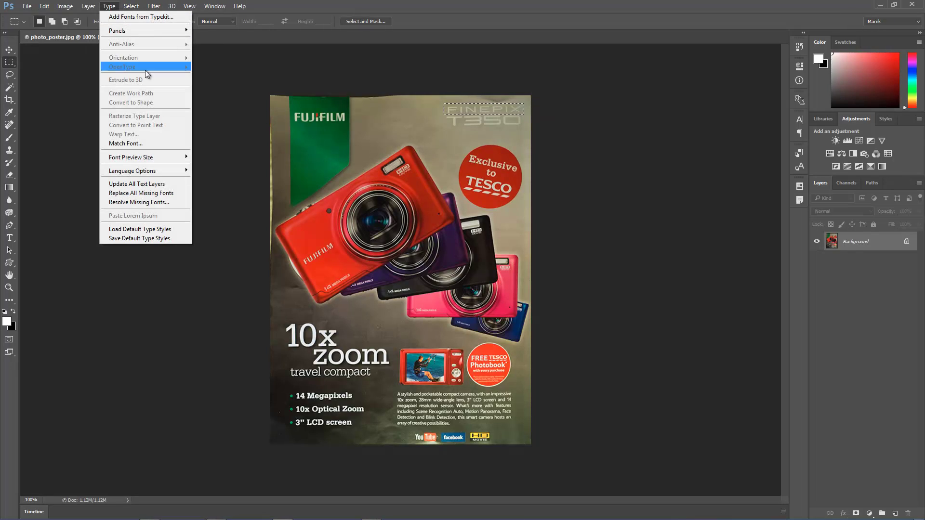
left_click(144, 144)
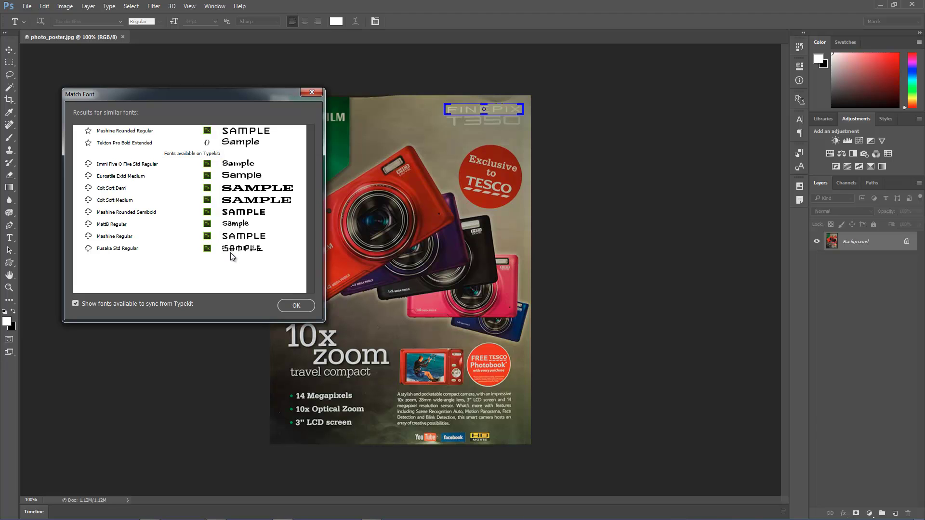
left_click(133, 147)
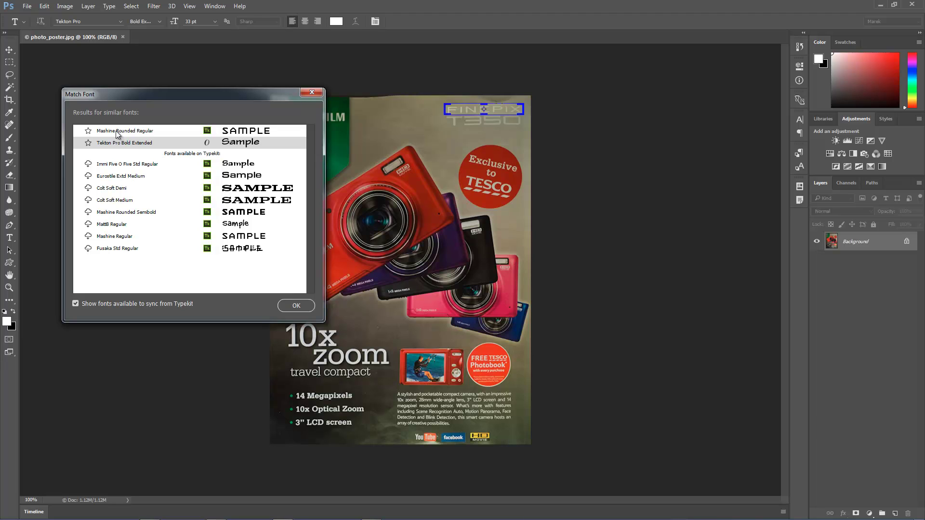
left_click(117, 134)
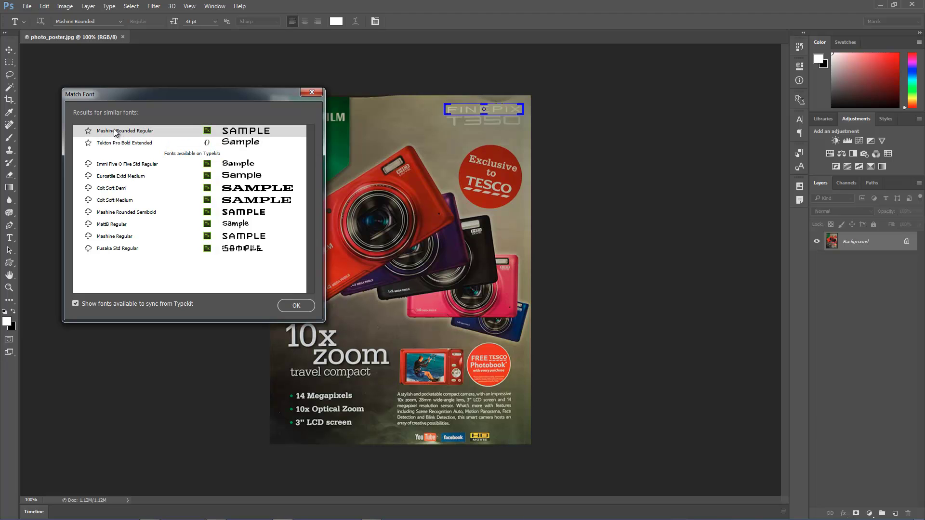
Accept Mashine Rounded and add a 24 pt FINEPIX text layer, nudged just below the original logo.
left_click(294, 306)
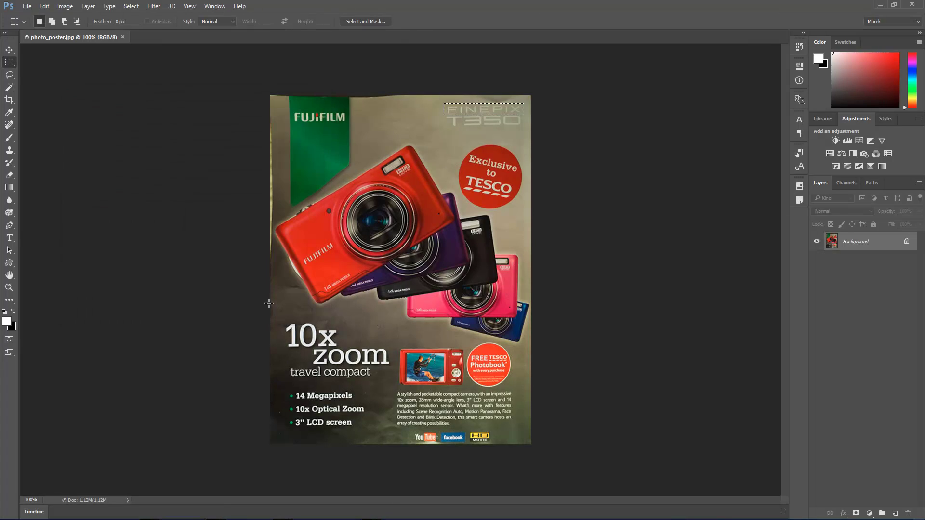
left_click(9, 237)
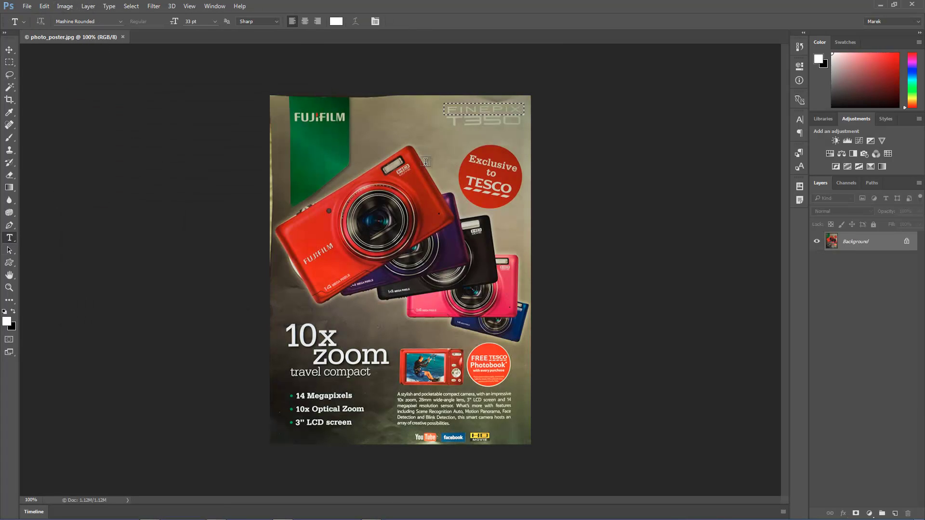
left_click_drag(443, 127, 531, 146)
type("FINEPI")
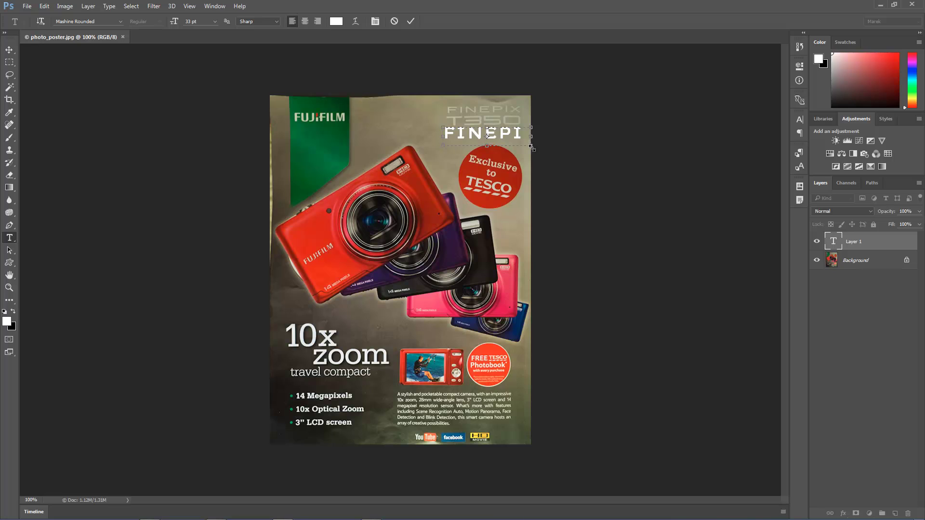
key("ctrl+Return")
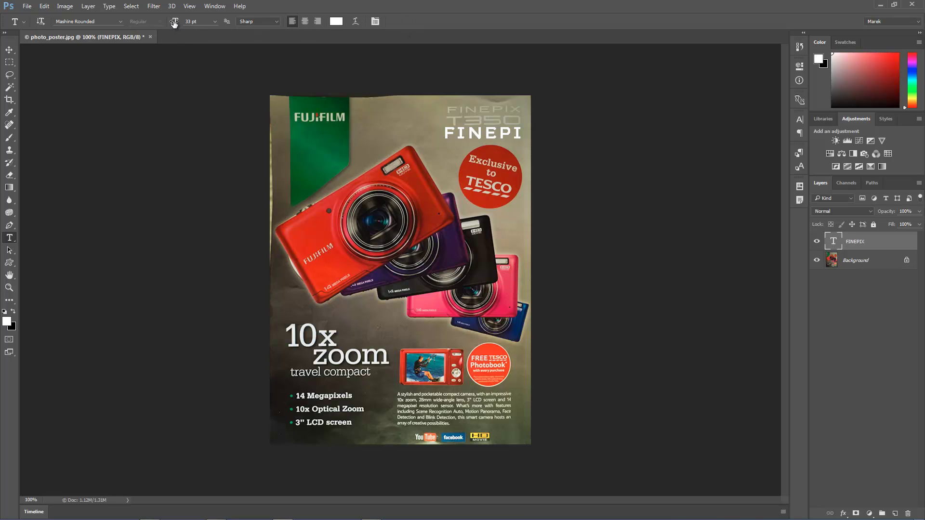
left_click_drag(174, 23, 169, 23)
left_click_drag(467, 133, 472, 136)
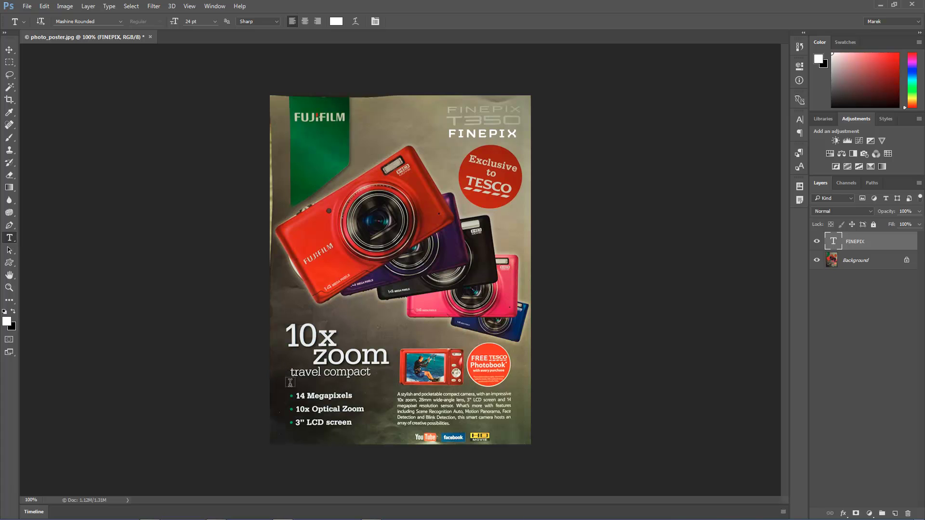
Type 'travel compact' in a new text box beneath the original travel compact line.
left_click_drag(290, 377, 377, 390)
type("TR")
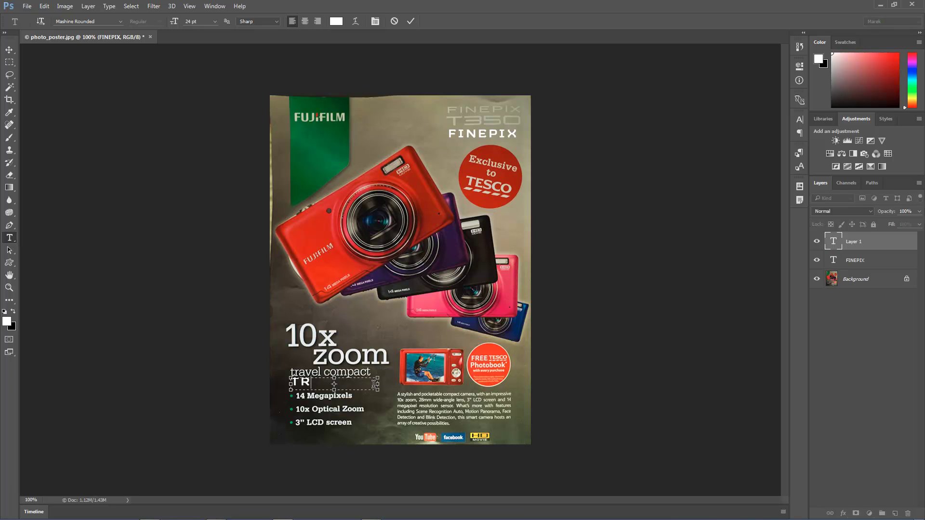
type("AVEL C")
key("BackSpace")
key("ctrl+Return")
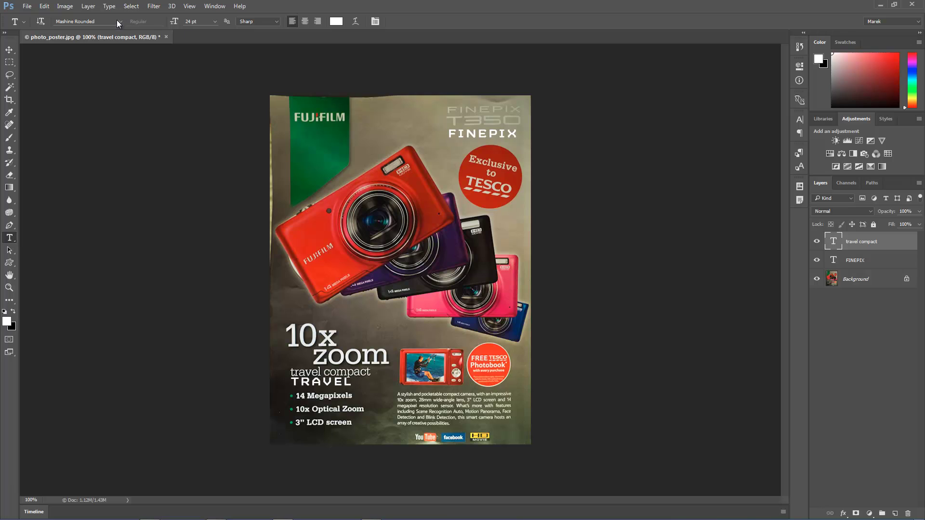
Set the new line to Arial at 22 pt and nudge it slightly down into place.
left_click(118, 22)
left_click(103, 148)
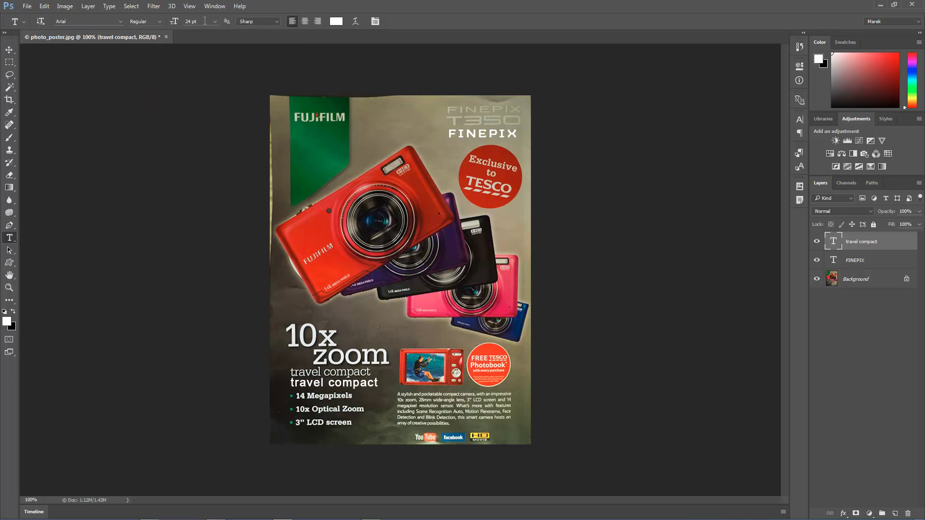
left_click_drag(189, 21, 163, 21)
key("Return")
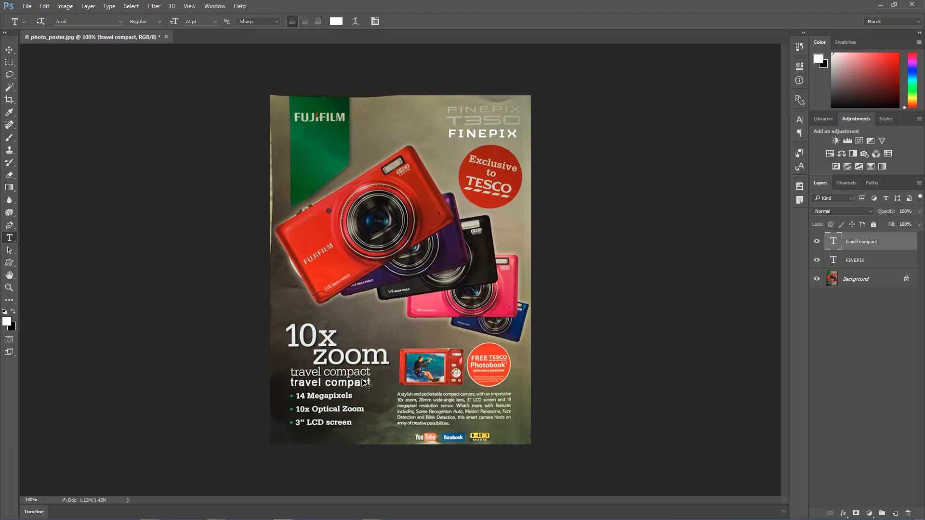
left_click_drag(362, 381, 362, 382)
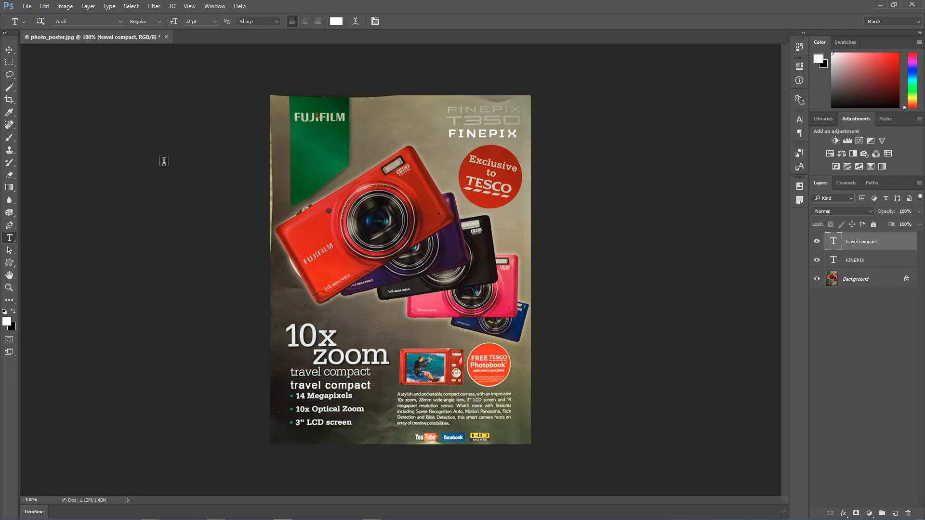
left_click(9, 63)
left_click(40, 62)
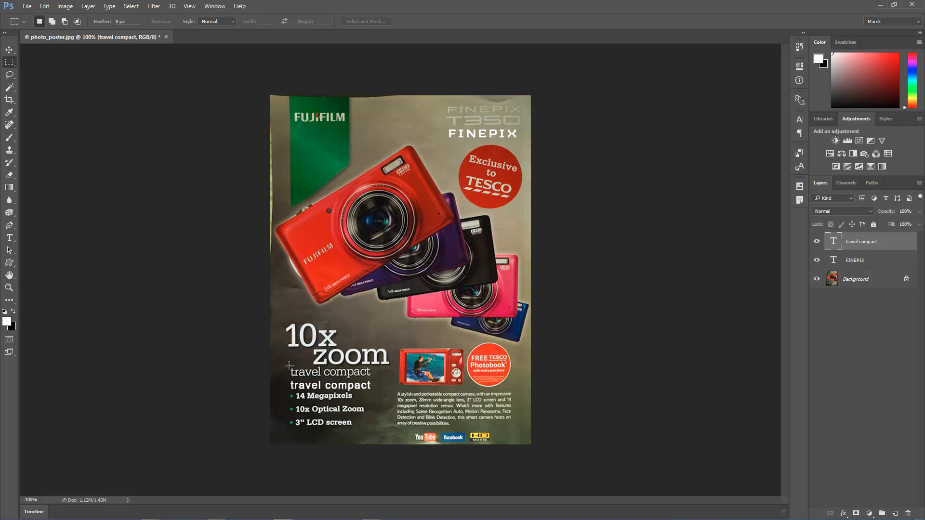
Marquee the thin original travel compact lettering and run Match Font, moving the dialog aside.
left_click_drag(289, 367, 373, 378)
left_click(109, 6)
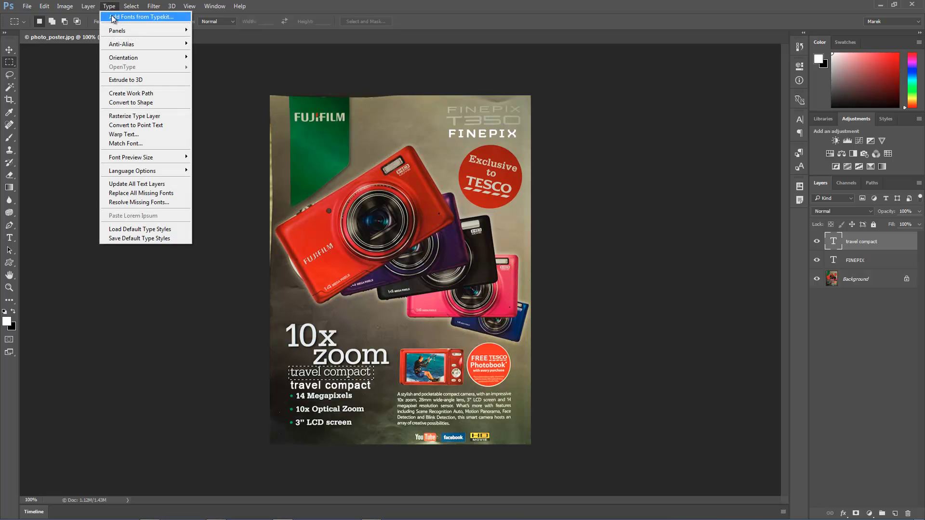
left_click(134, 143)
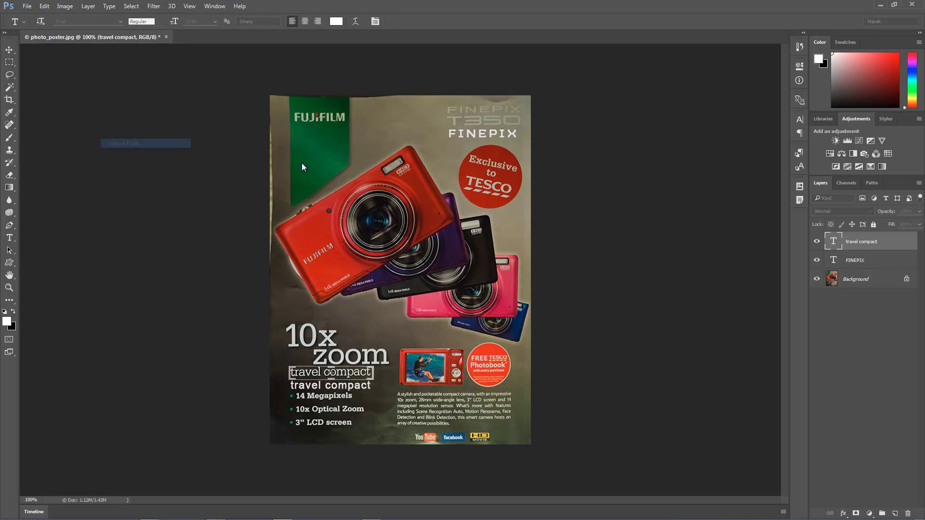
left_click_drag(232, 99, 228, 110)
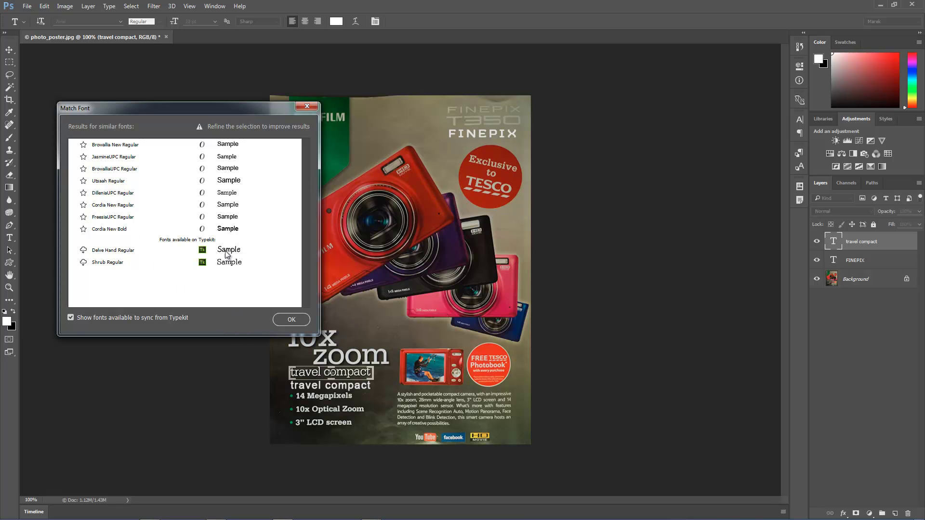
left_click_drag(232, 113, 317, 132)
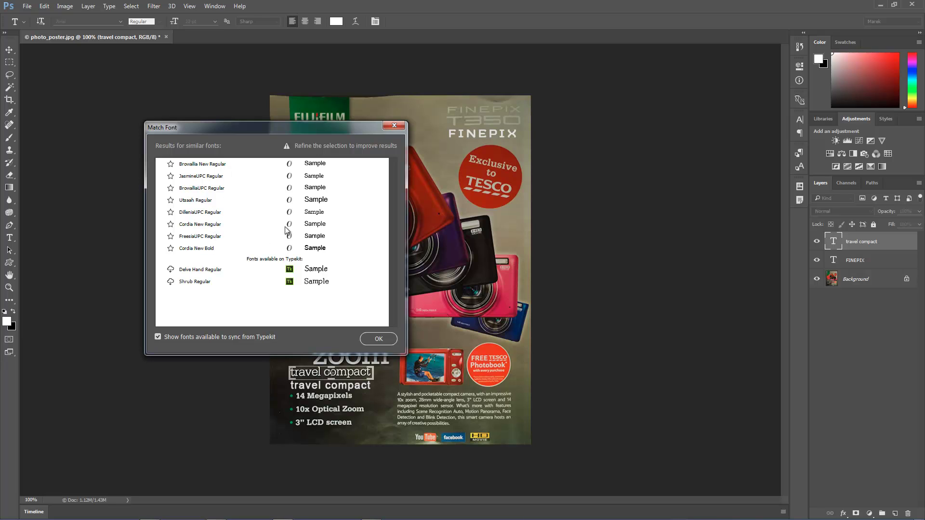
Try Browallia New, JasmineUPC, BrowalliaUPC and Utsaah, then confirm DilleniaUPC Regular.
left_click(202, 166)
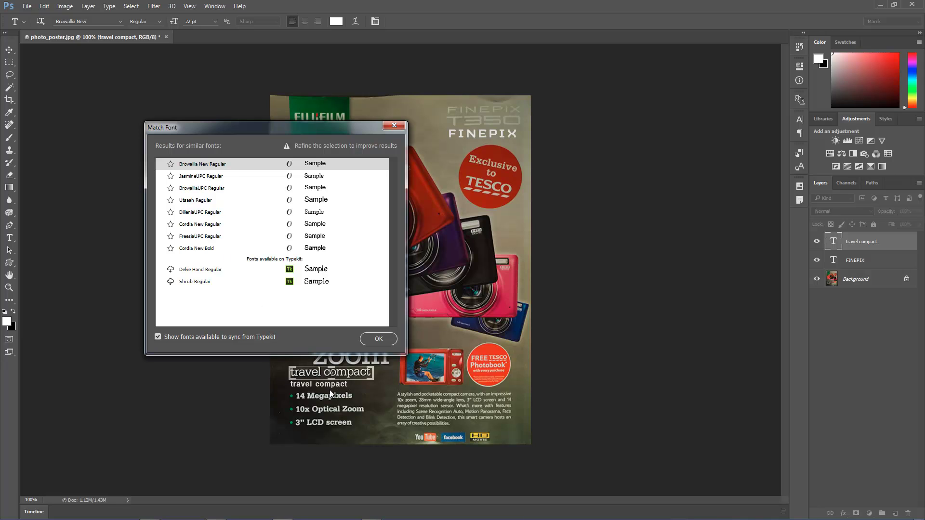
left_click(214, 180)
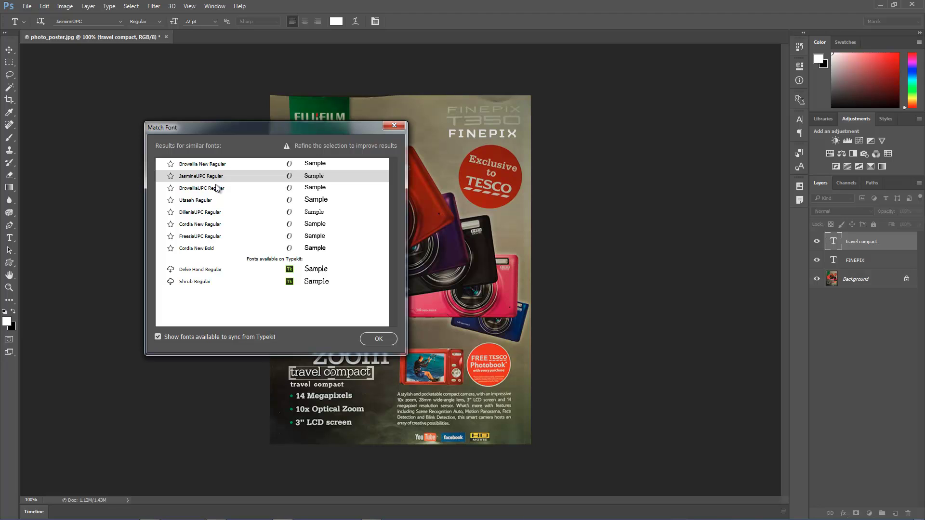
left_click(217, 189)
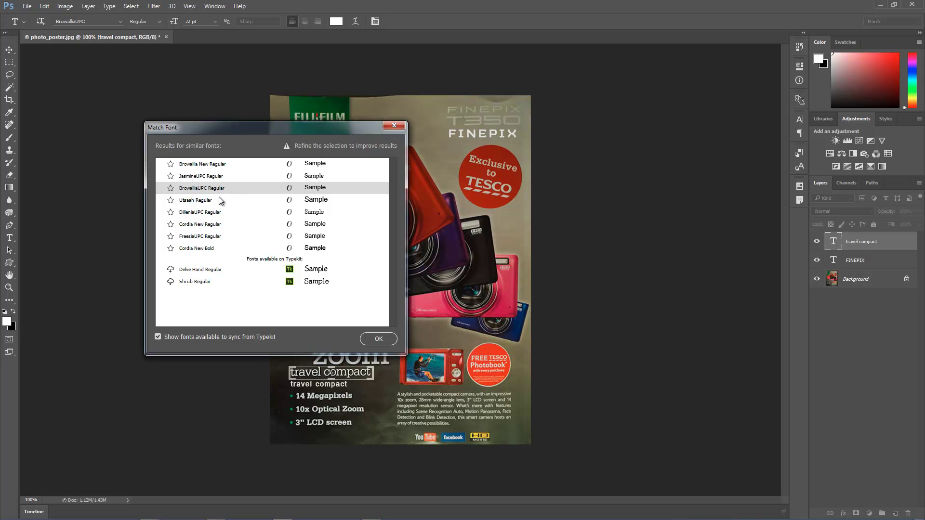
left_click(218, 200)
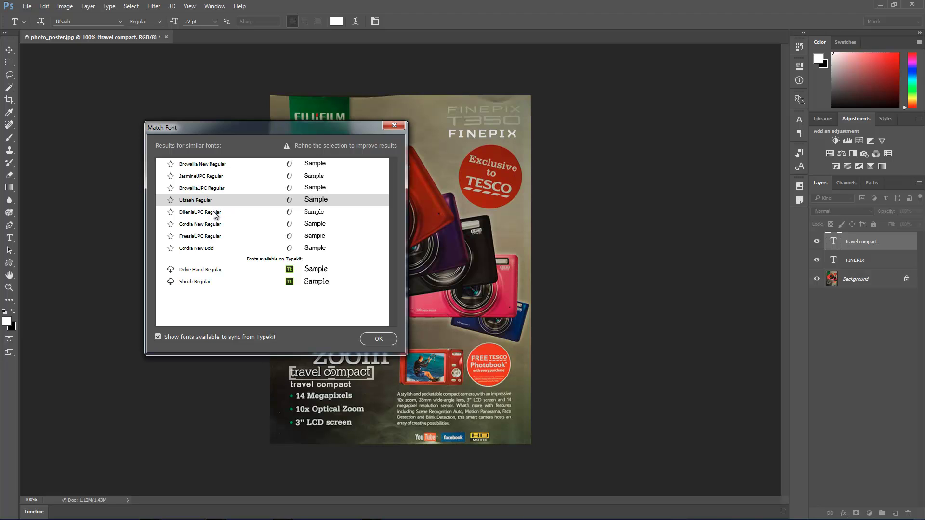
left_click(215, 213)
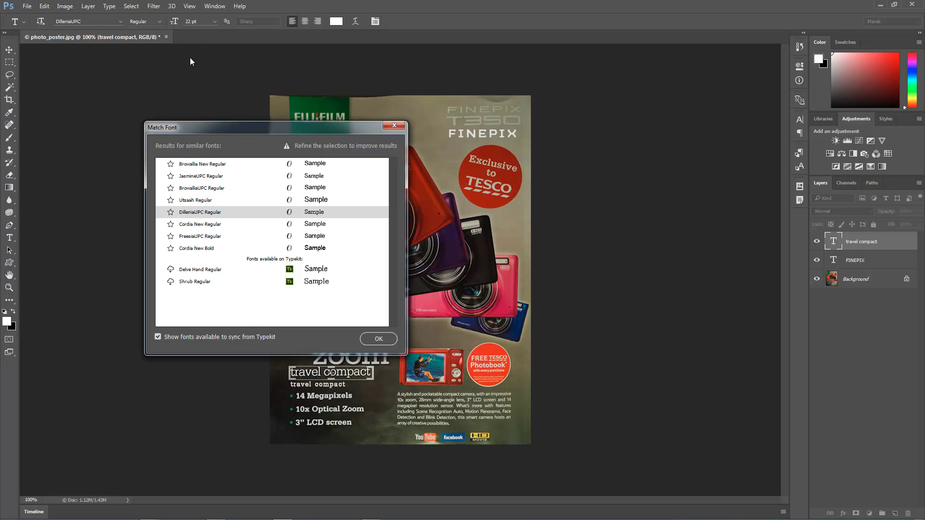
left_click(375, 340)
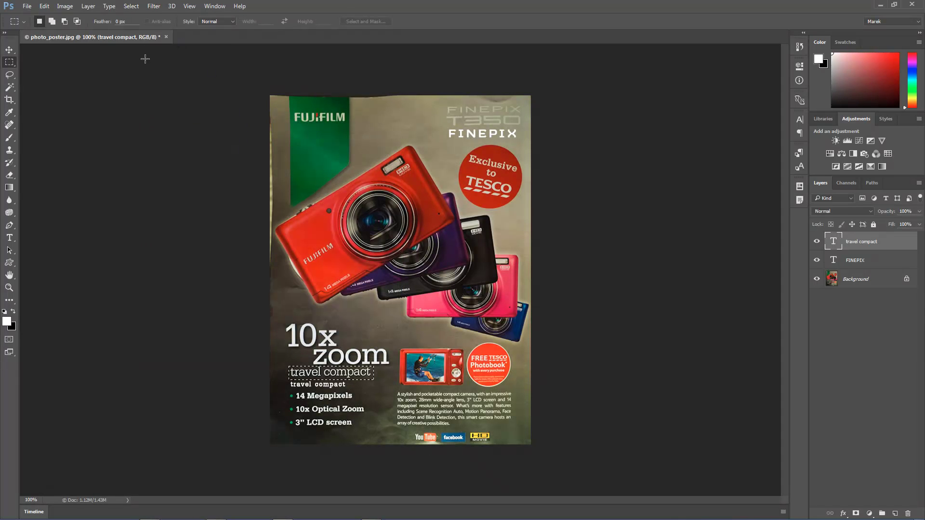
Set the new travel compact line to 30 pt.
key("t")
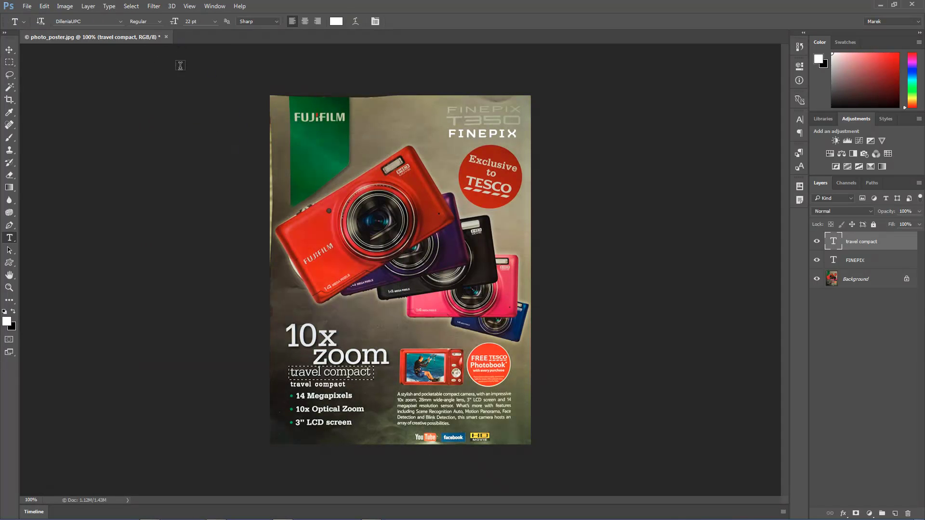
left_click(213, 21)
left_click(199, 143)
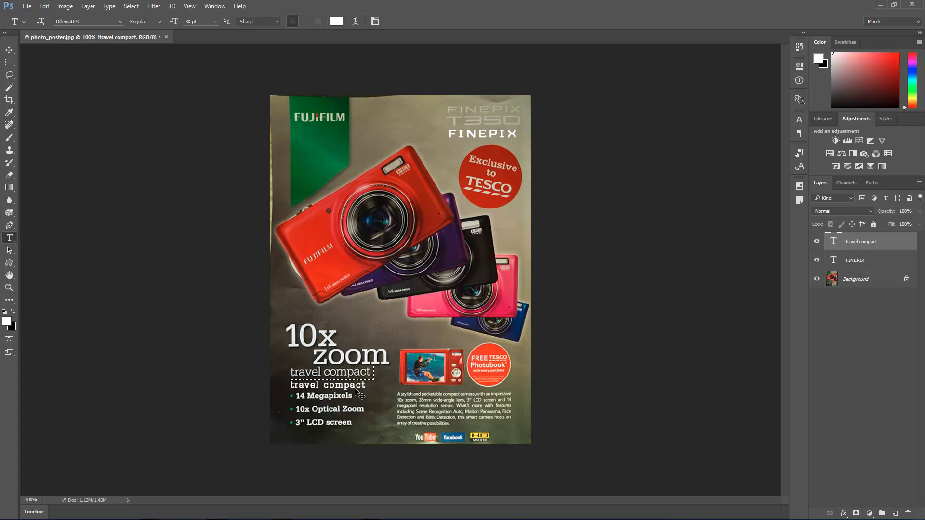
Nudge the marquee, deselect, then undo to restore the selection around travel compact.
left_click_drag(360, 392, 362, 391)
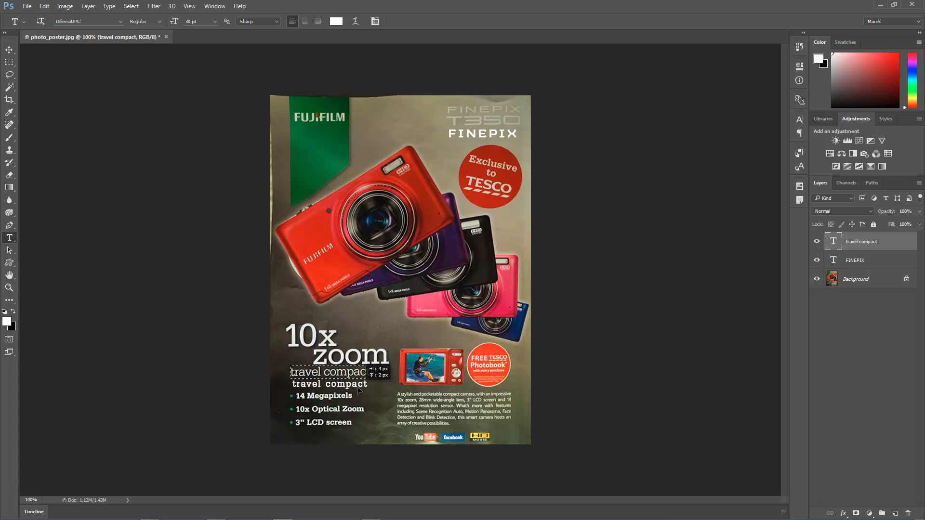
left_click(131, 6)
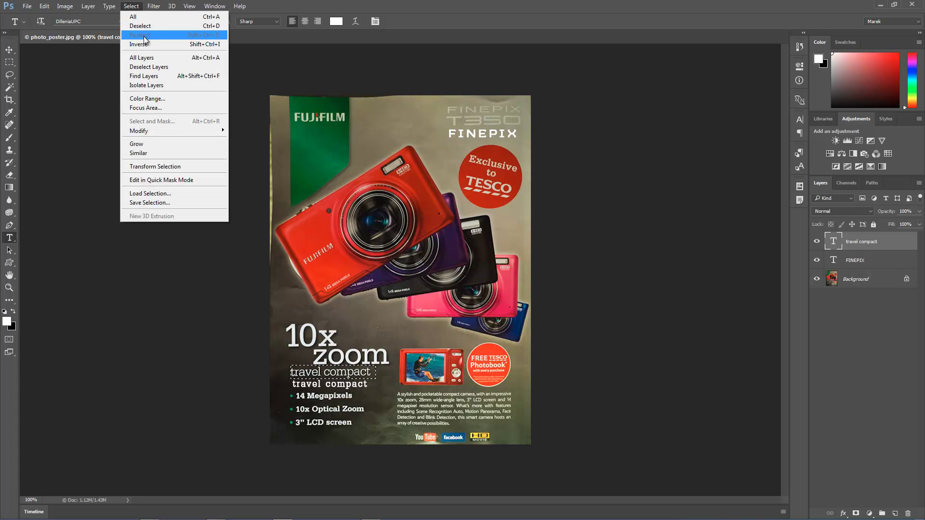
left_click(149, 27)
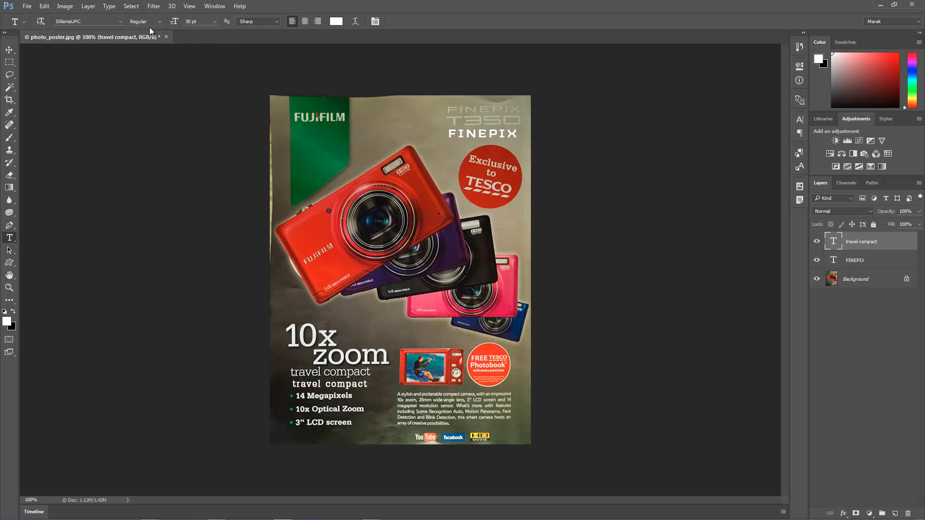
key("ctrl+z")
Reopen Match Font for the travel compact selection and sync Shrub Regular from Typekit, keeping DilleniaUPC.
left_click(109, 6)
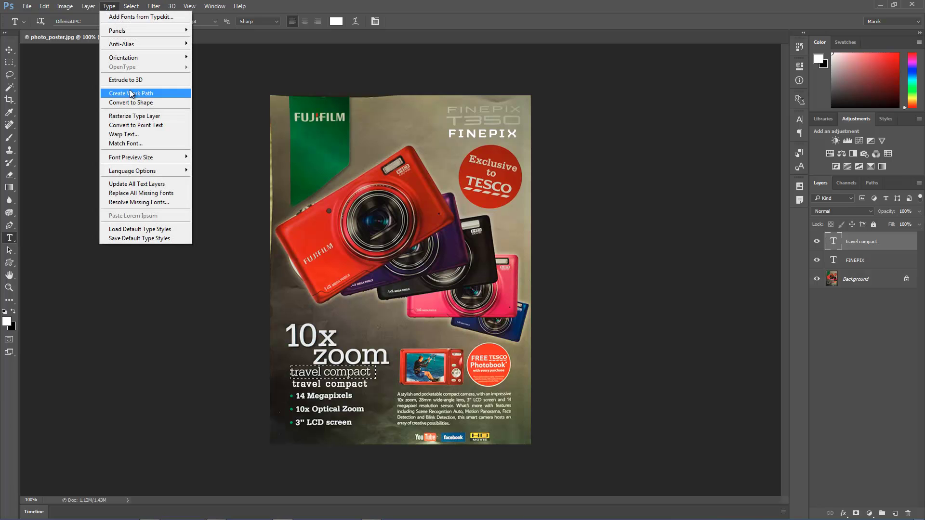
left_click(128, 145)
left_click_drag(278, 131, 204, 108)
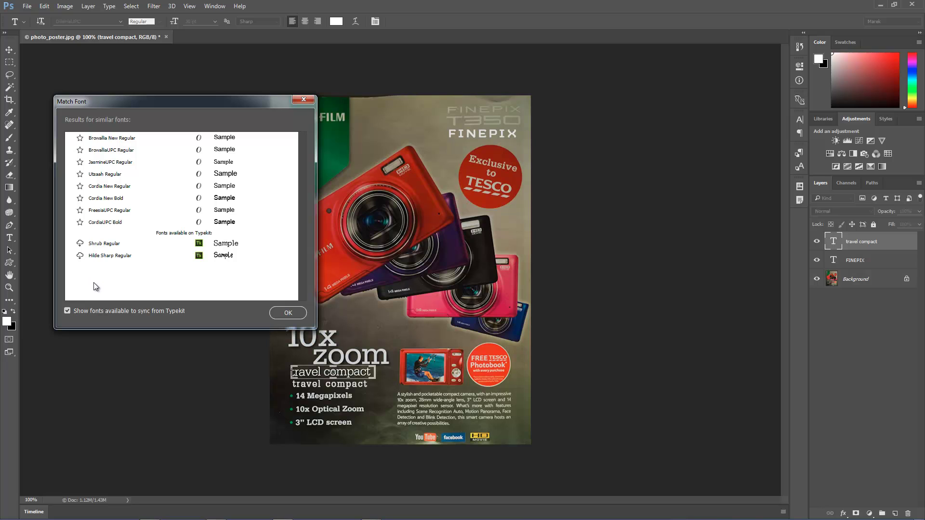
left_click(80, 244)
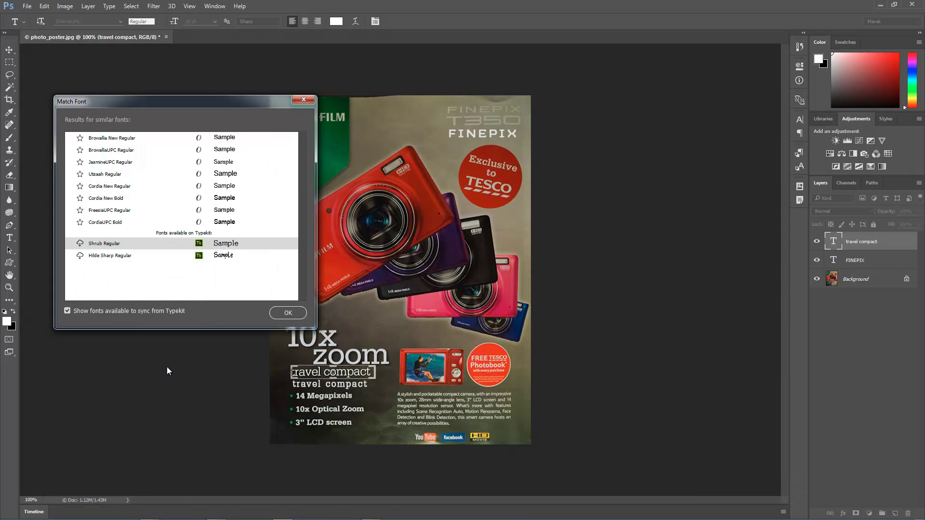
left_click(286, 313)
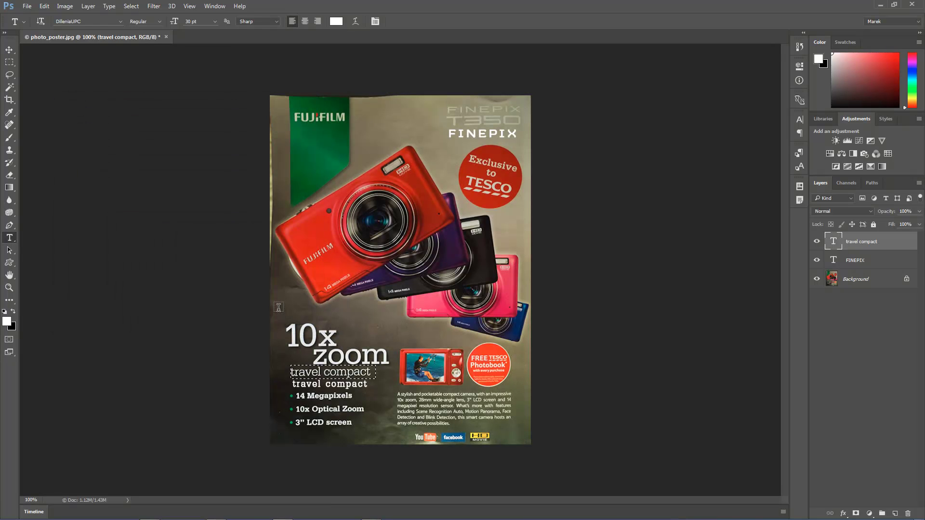
left_click(120, 21)
left_click(127, 35)
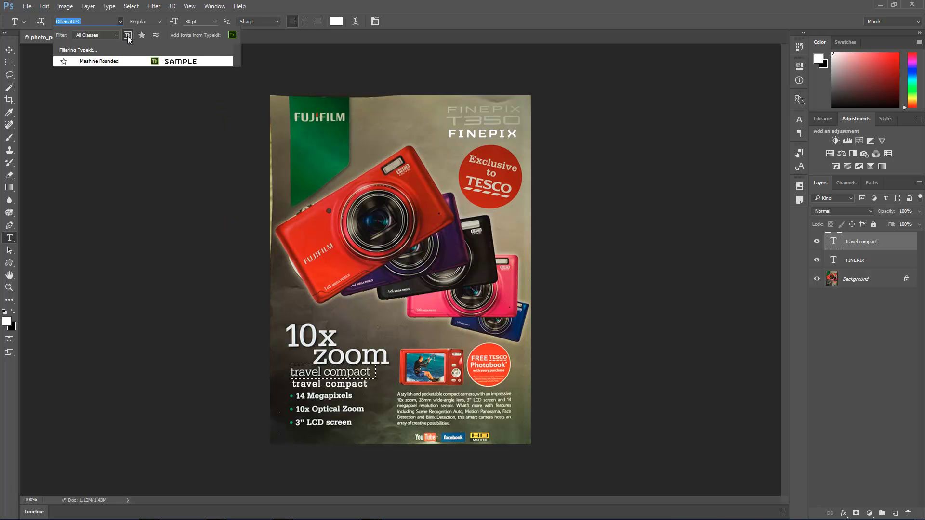
left_click(128, 35)
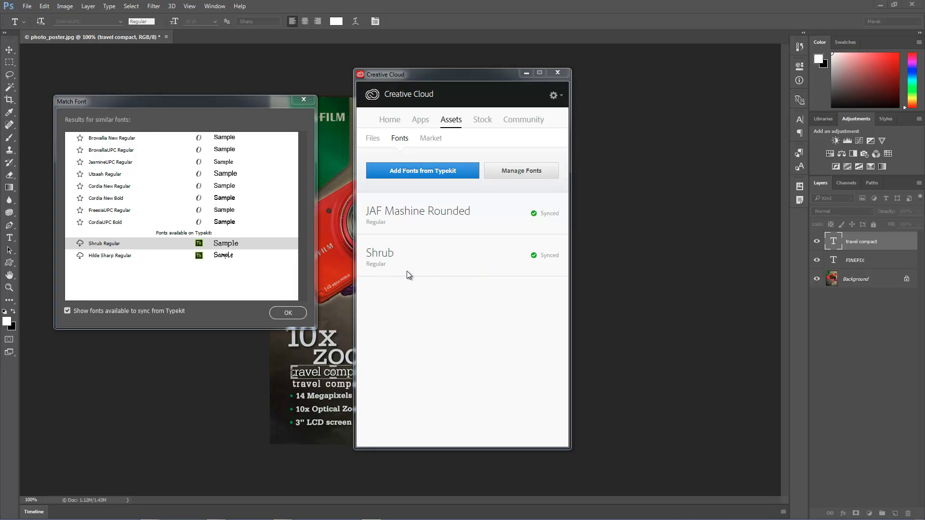
left_click(557, 73)
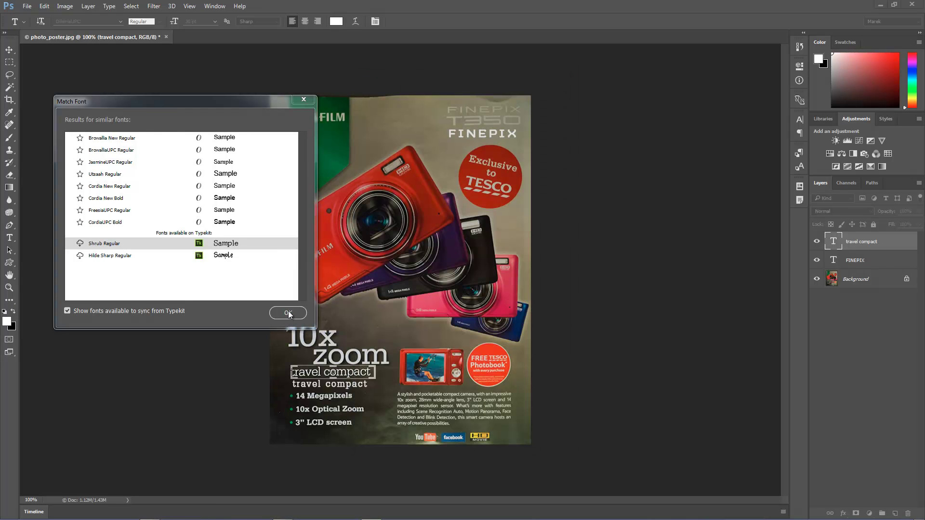
left_click(288, 313)
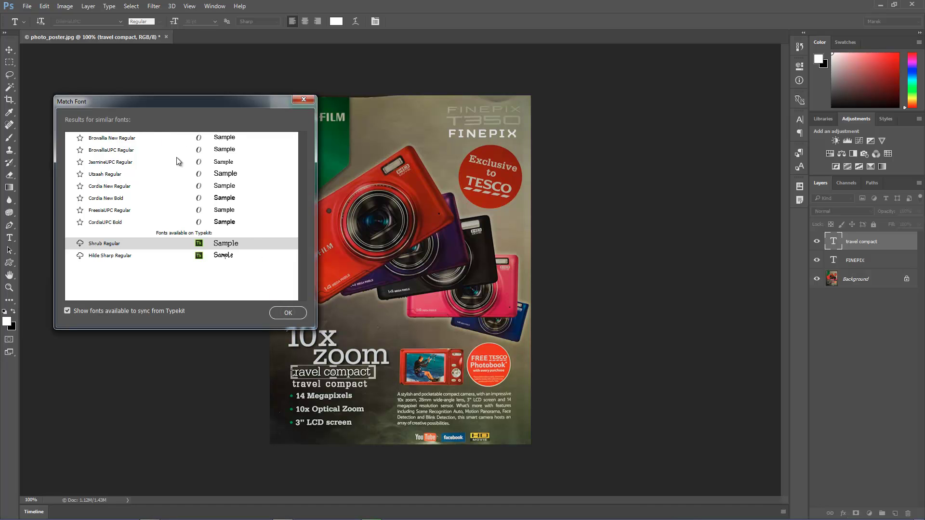
left_click(285, 313)
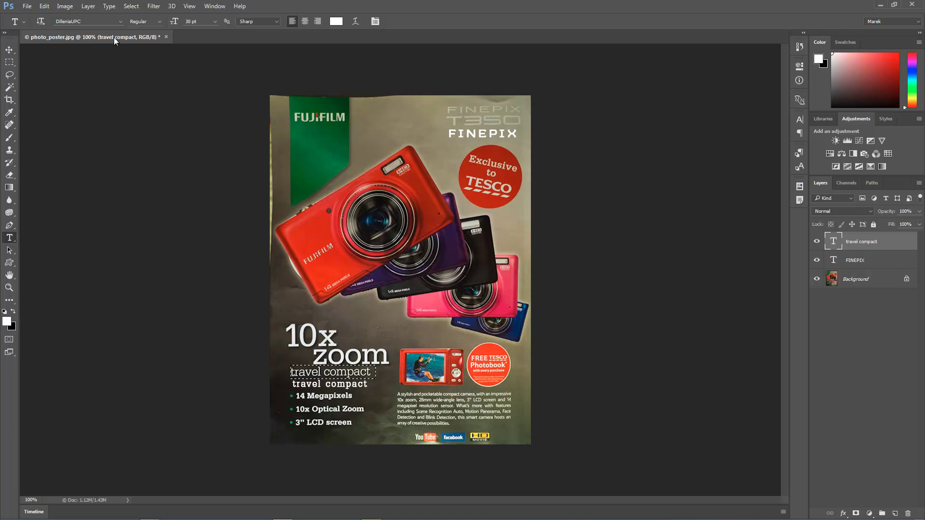
left_click(120, 21)
Filter the font list to Typekit fonts, apply Shrub, and reduce the size from 30 to 25 pt.
left_click(128, 35)
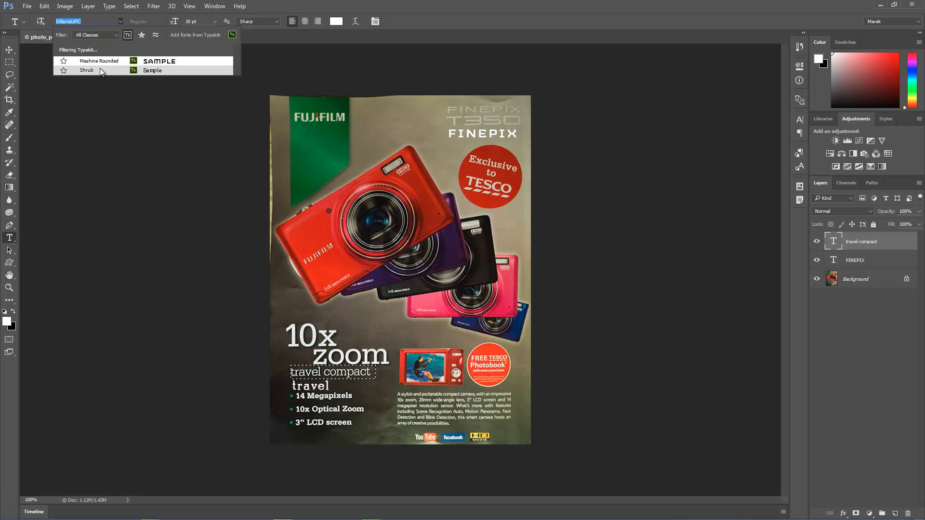
left_click(101, 70)
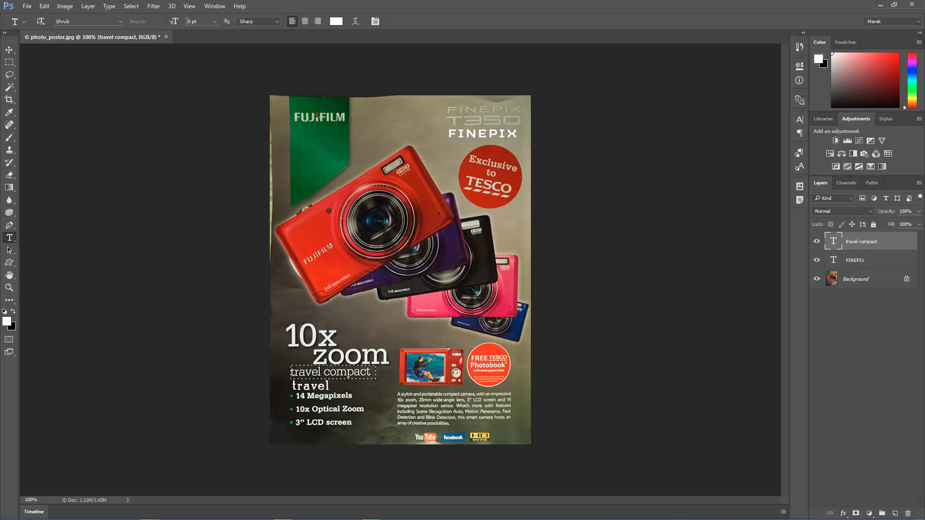
left_click_drag(176, 24, 173, 24)
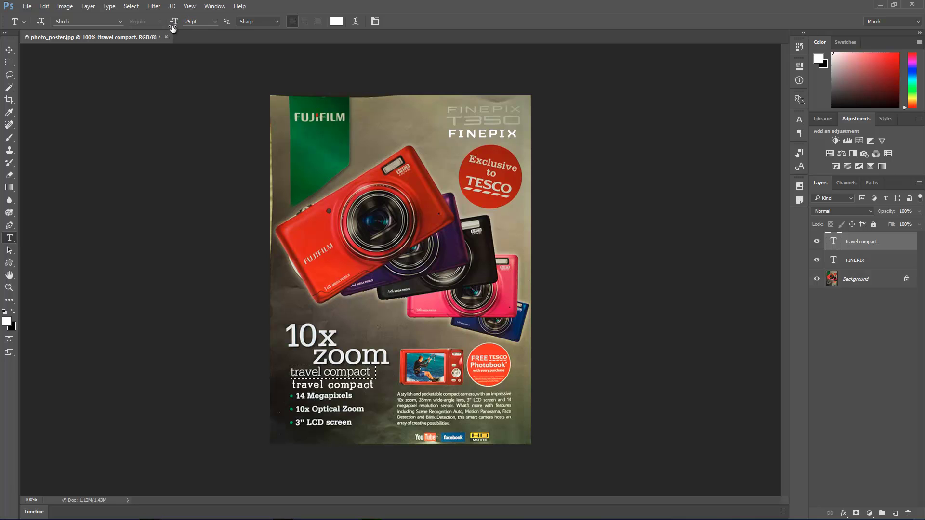